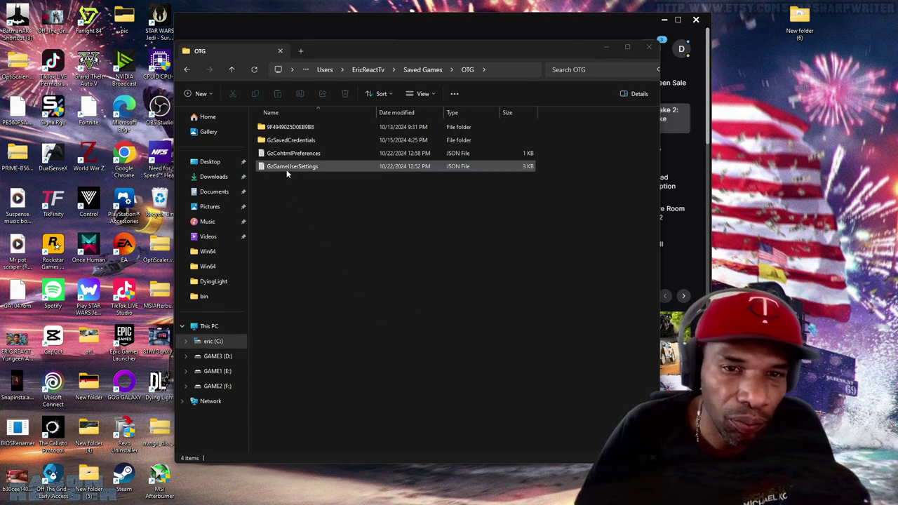
Close the open program, then reposition and close the extra OTG folder window
key(alt+F4)
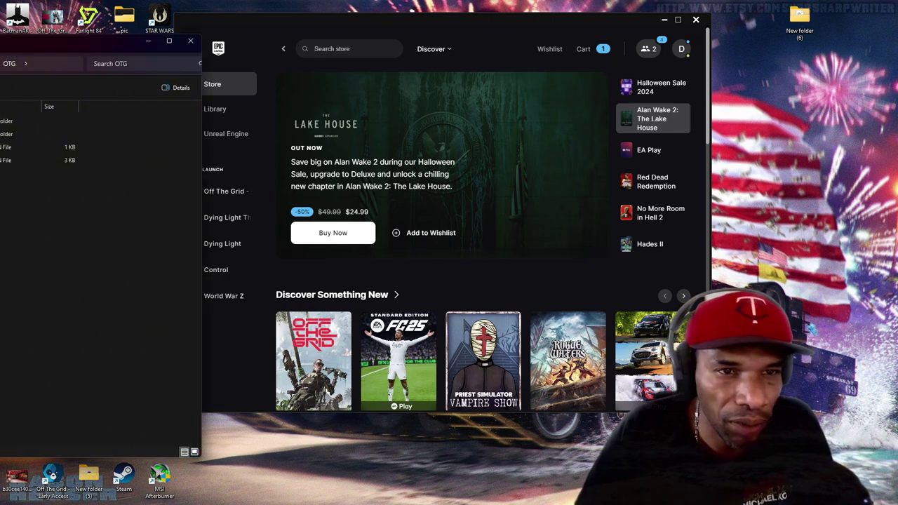
drag(0, 37, 635, 43)
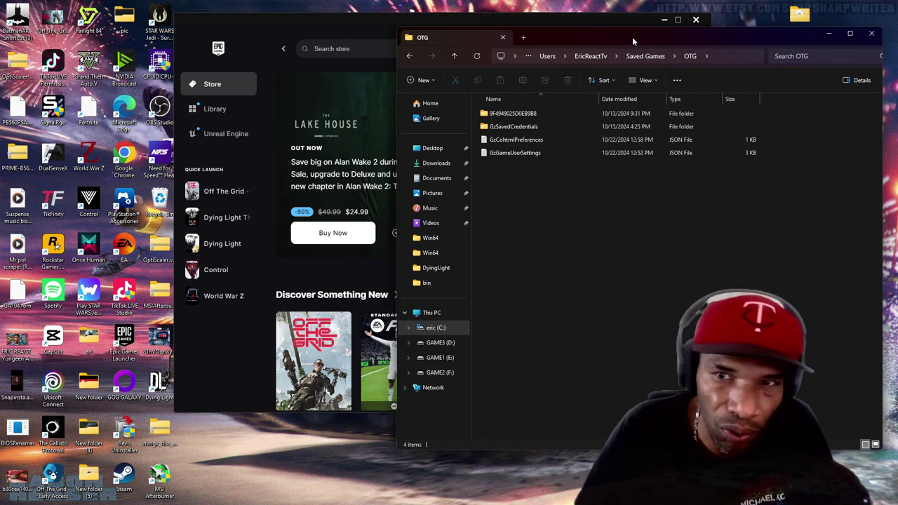
drag(632, 37, 374, 73)
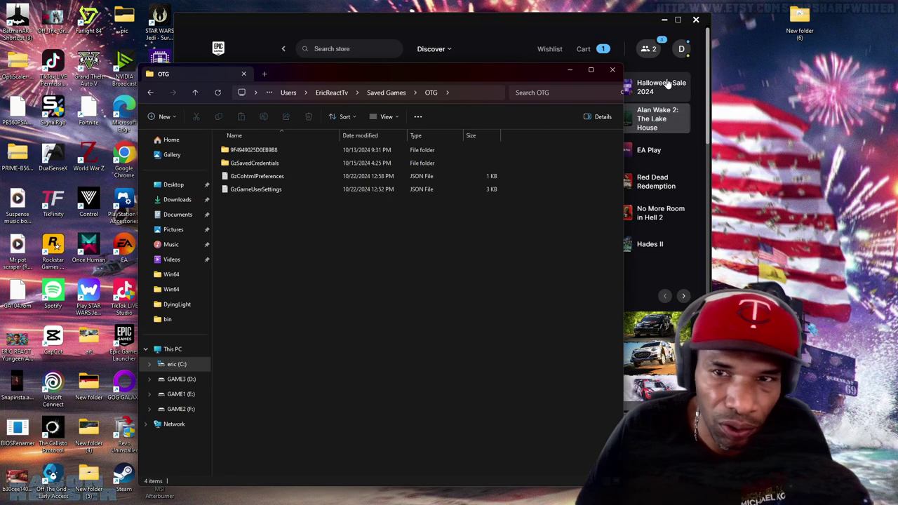
click(612, 69)
Open GzGameUserSettings from the Saved Games\OTG folder in Notepad via its right-click menu
click(221, 493)
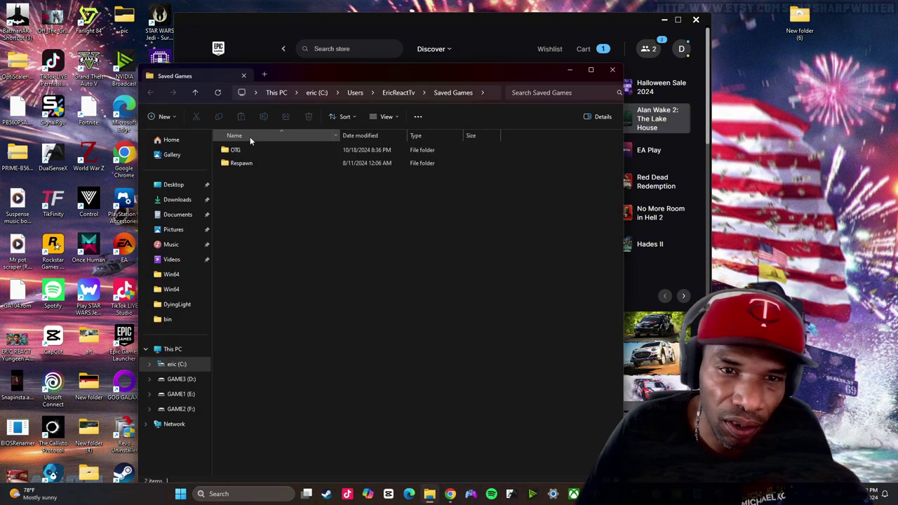
double_click(235, 151)
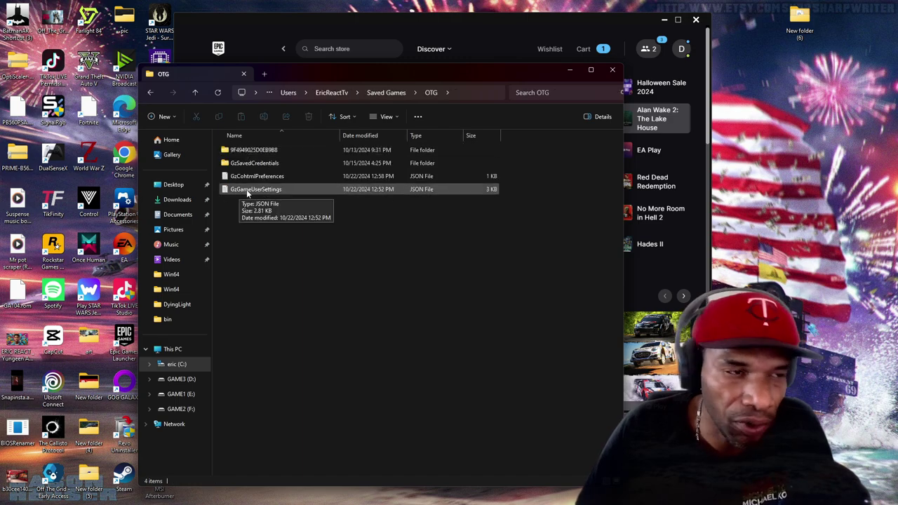
right_click(248, 195)
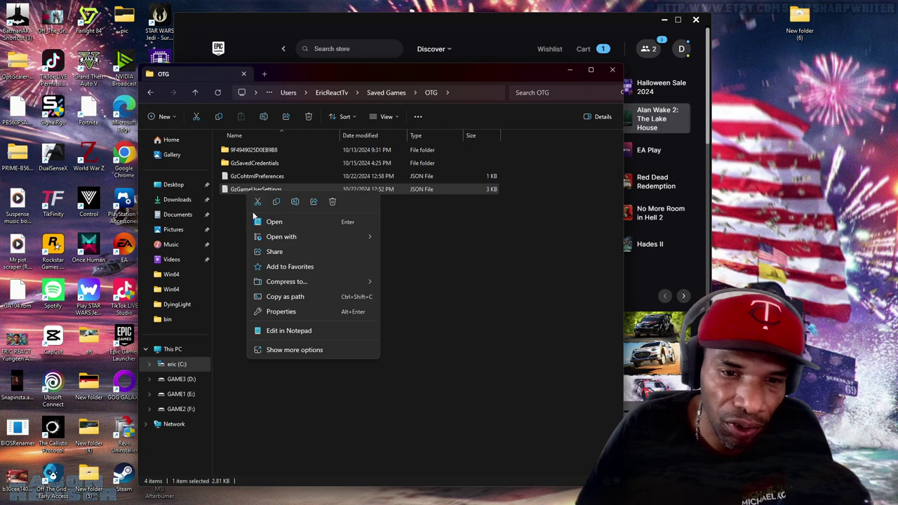
click(283, 229)
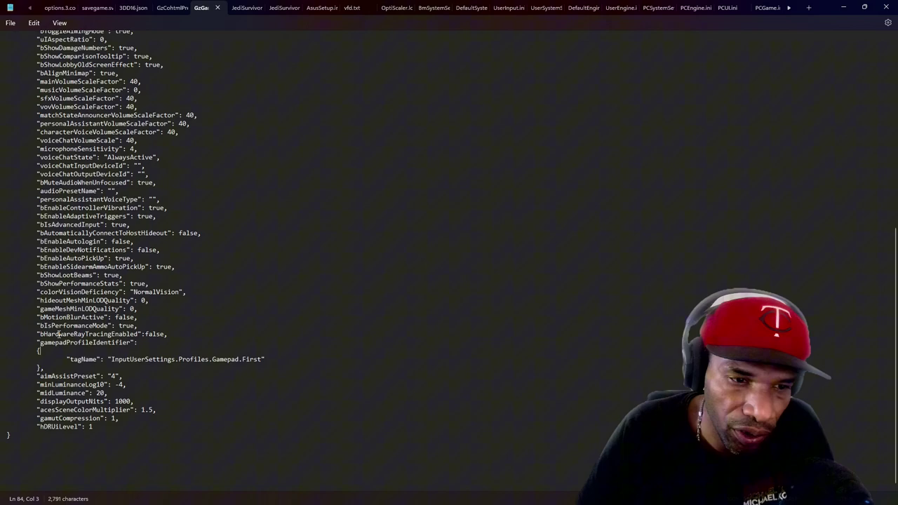
drag(73, 337, 165, 335)
click(161, 344)
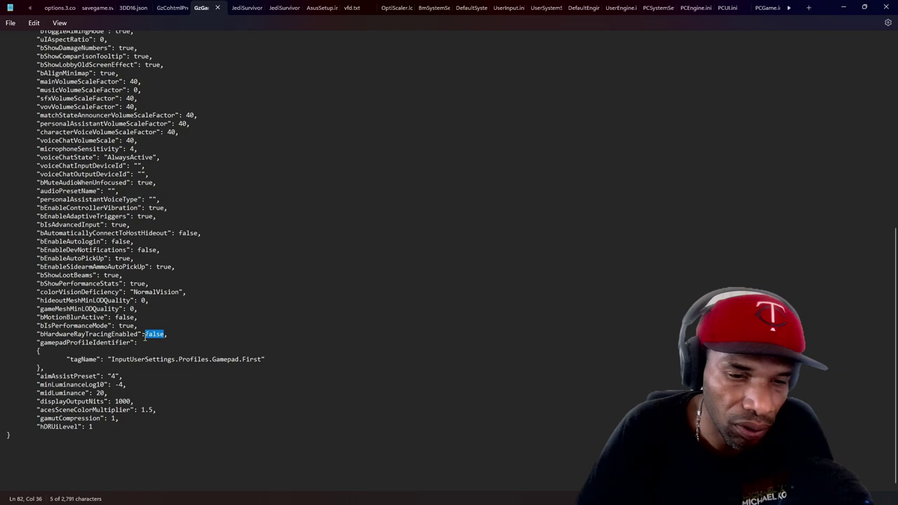
click(142, 324)
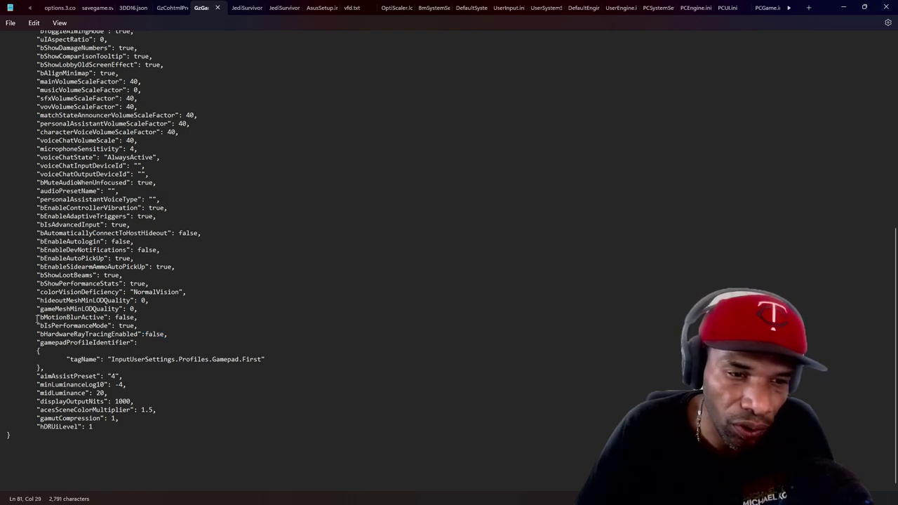
drag(53, 325, 134, 326)
click(117, 326)
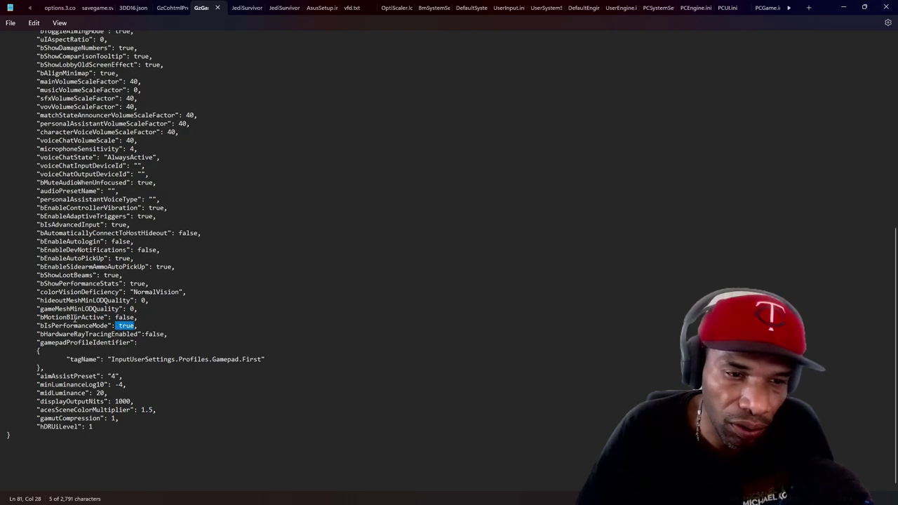
drag(75, 317, 101, 317)
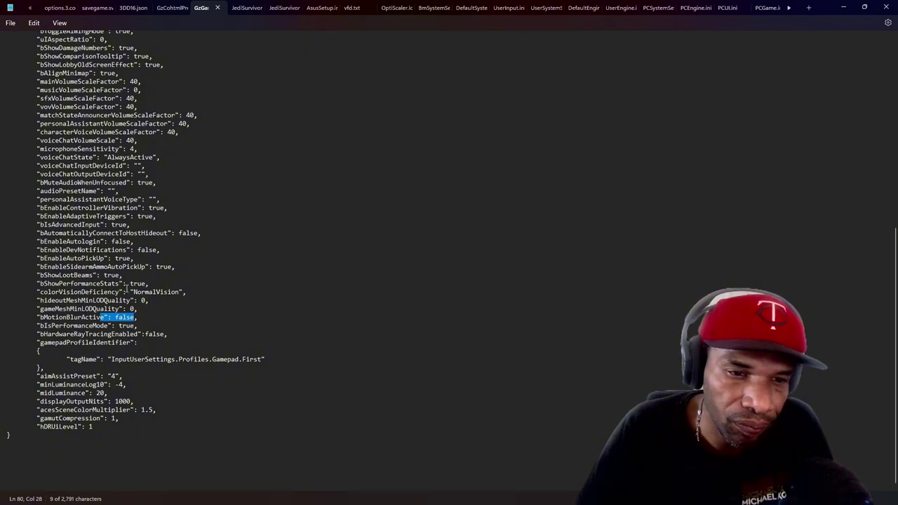
drag(126, 284, 51, 284)
drag(126, 284, 133, 286)
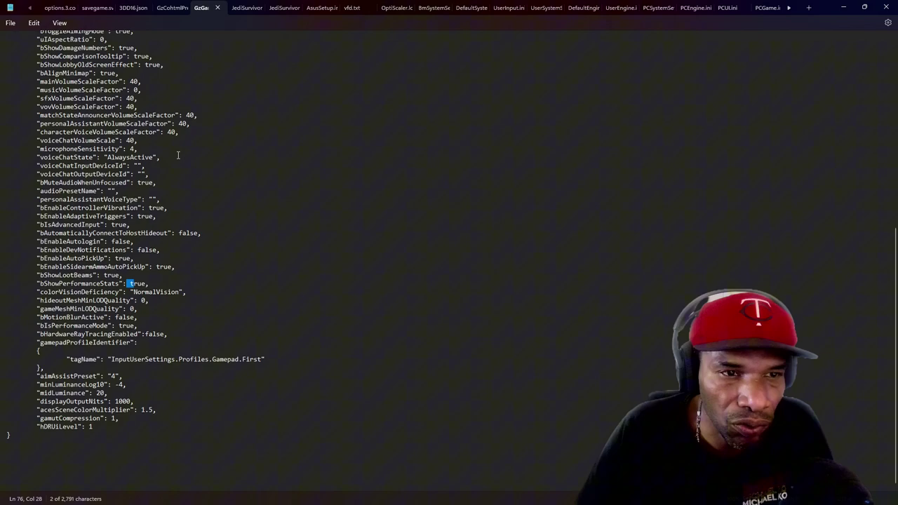
scroll(177, 156, up, 6)
drag(66, 181, 132, 182)
drag(43, 198, 105, 202)
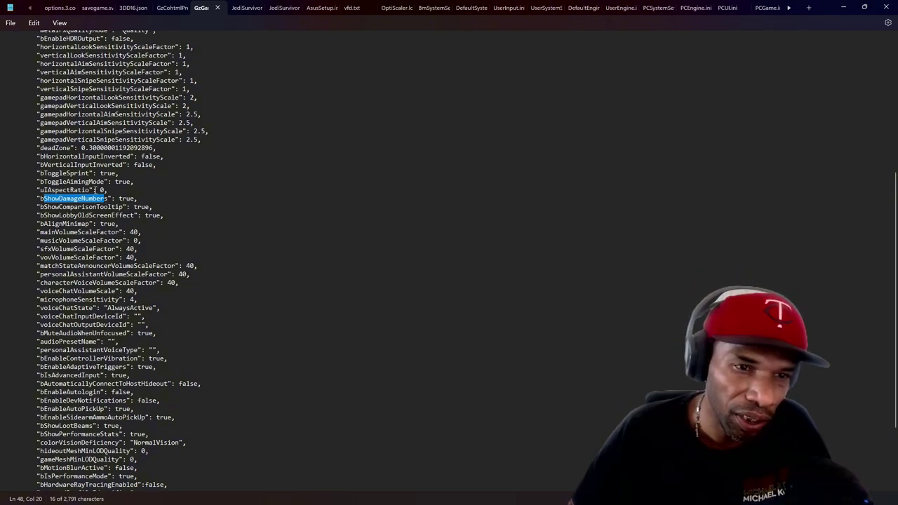
click(98, 191)
drag(98, 191, 105, 193)
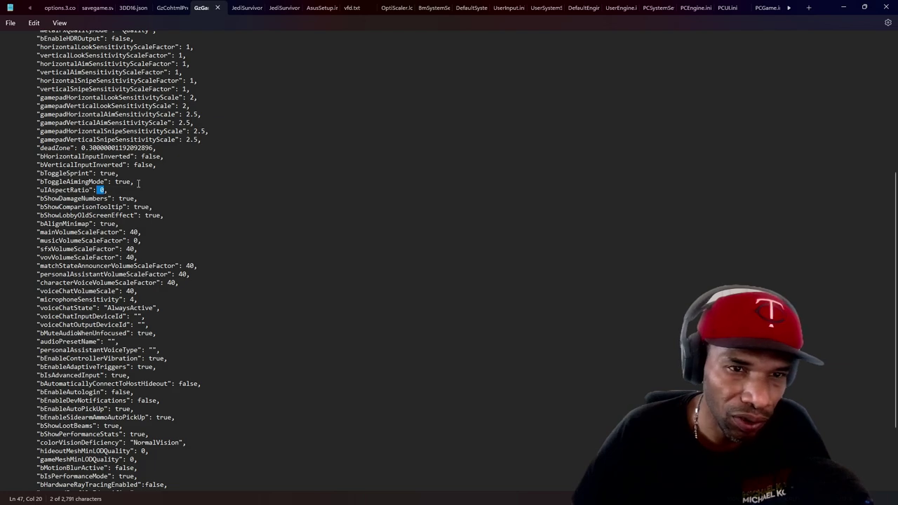
scroll(144, 161, up, 5)
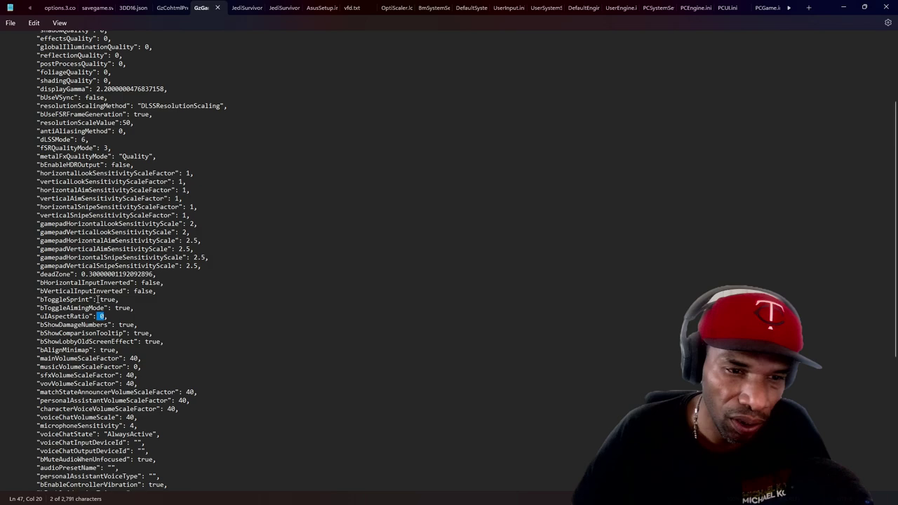
drag(97, 300, 116, 302)
scroll(122, 172, up, 1)
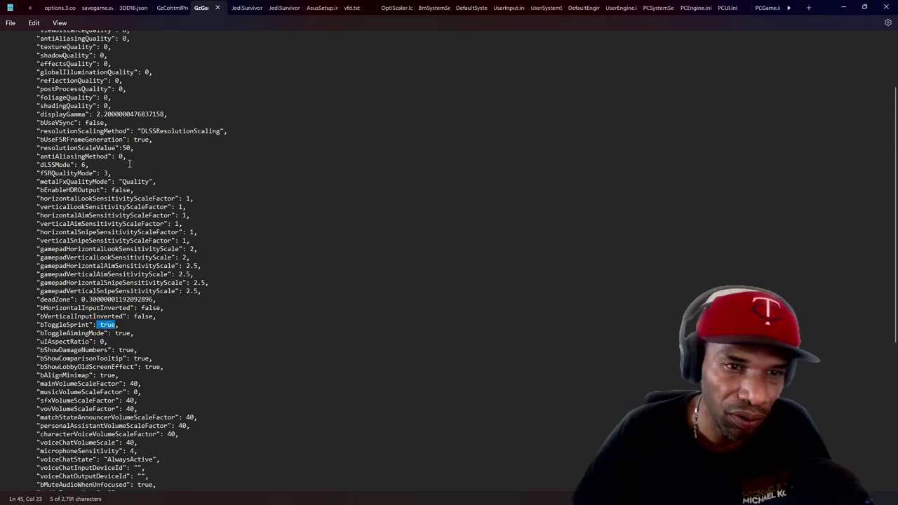
scroll(120, 148, up, 1)
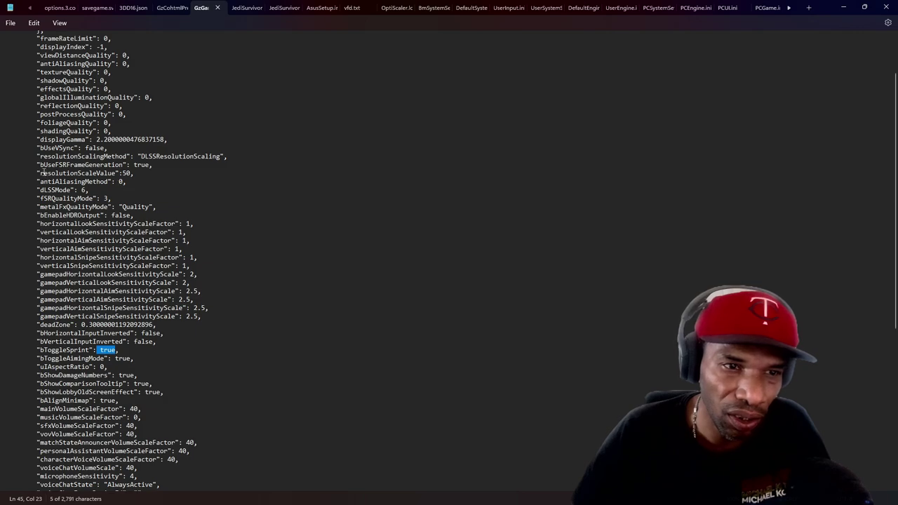
drag(41, 172, 116, 173)
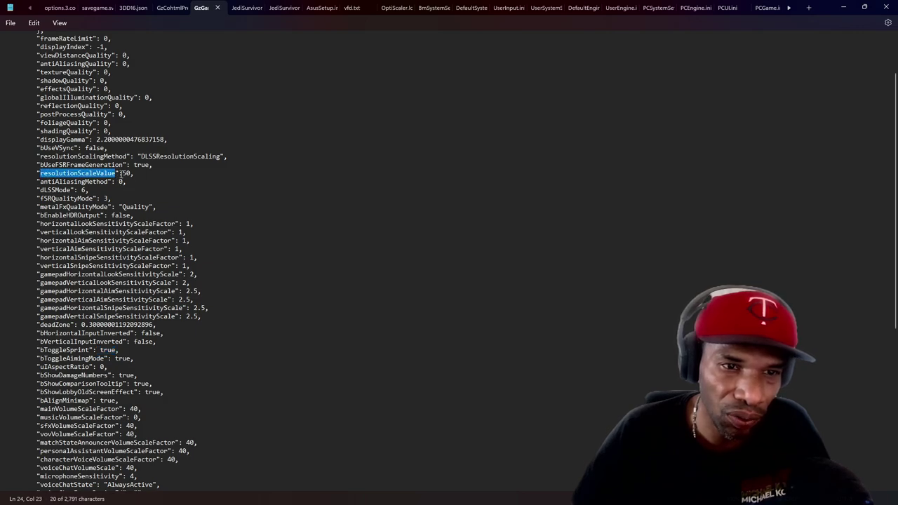
Reopen GzGameUserSettings in a fresh Notepad window; highlight bEnableHDROutput and bUseFSRFrameGeneration's true value
click(885, 7)
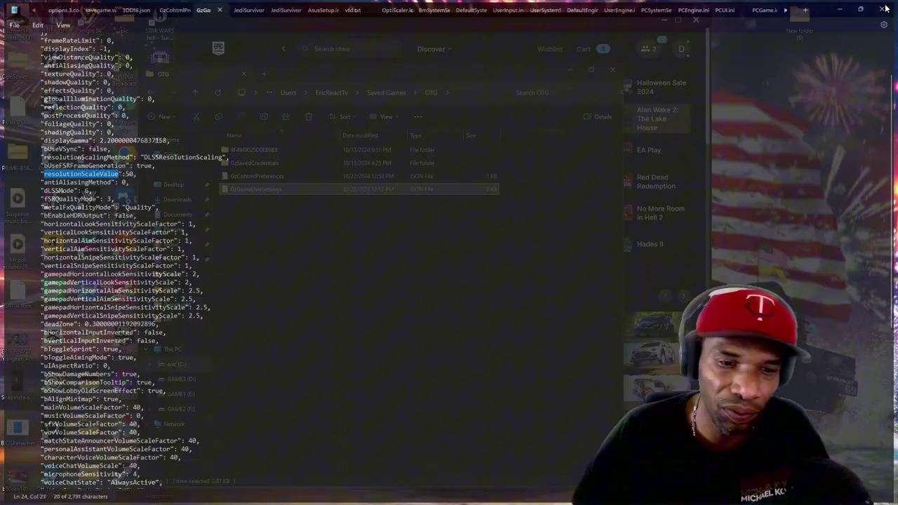
double_click(296, 189)
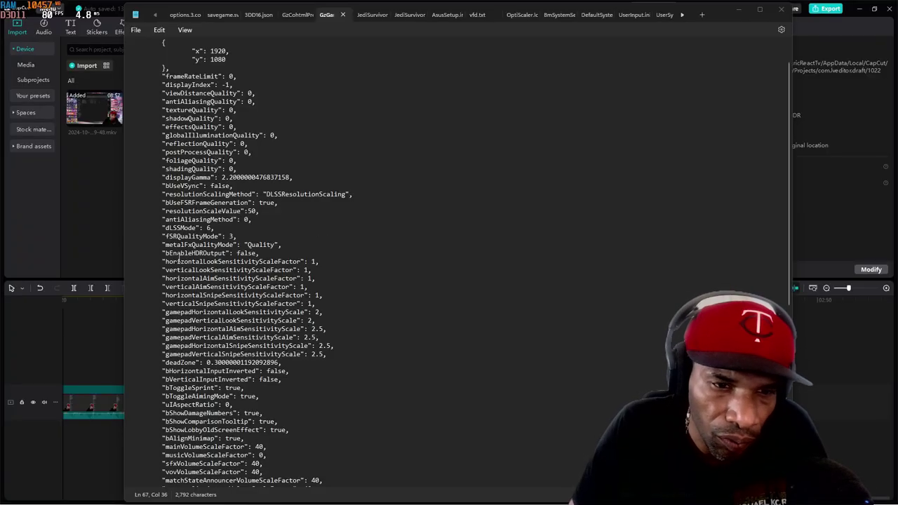
drag(164, 256, 225, 257)
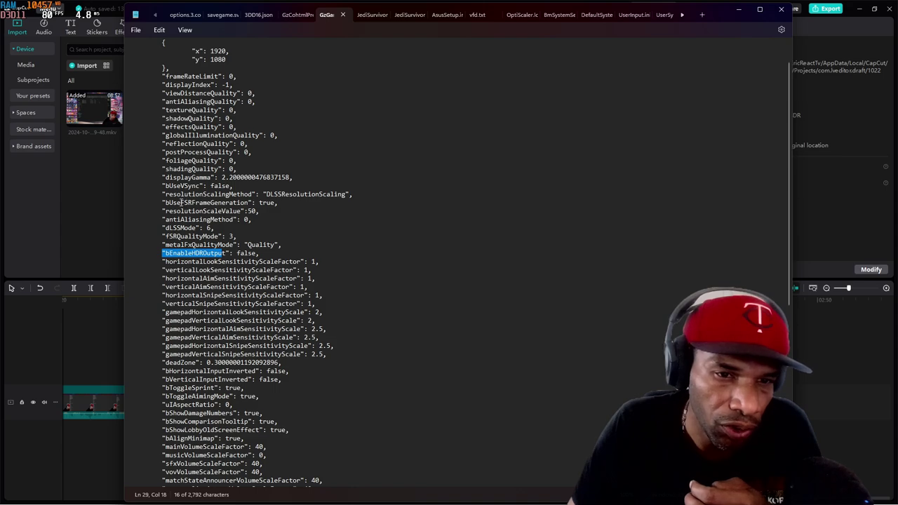
drag(181, 202, 247, 209)
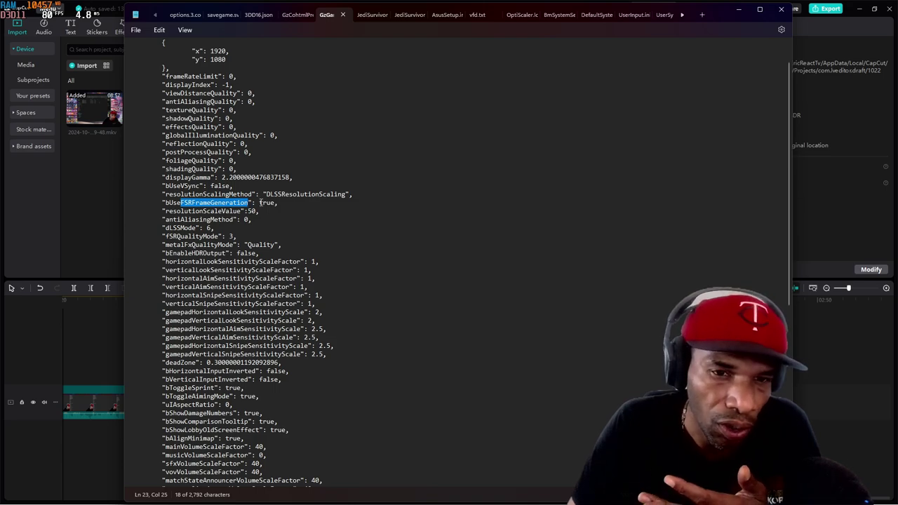
click(259, 203)
drag(259, 202, 273, 204)
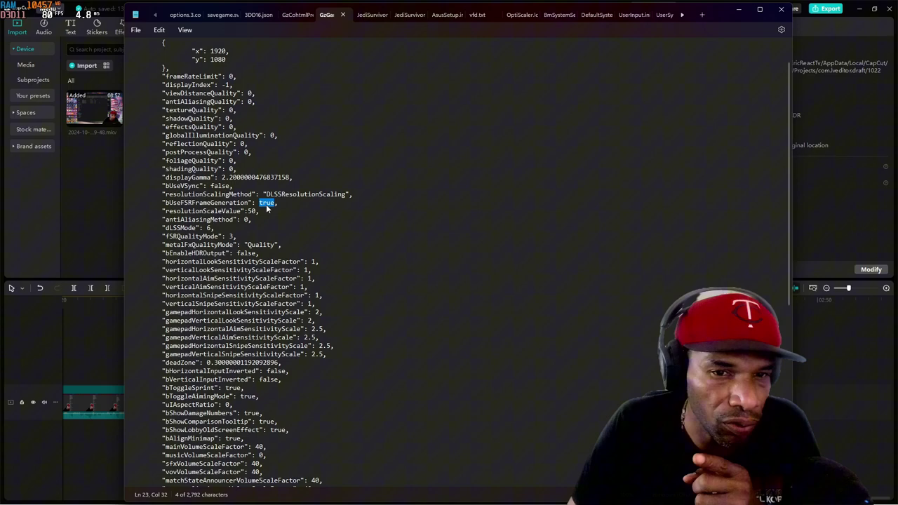
scroll(296, 287, down, 5)
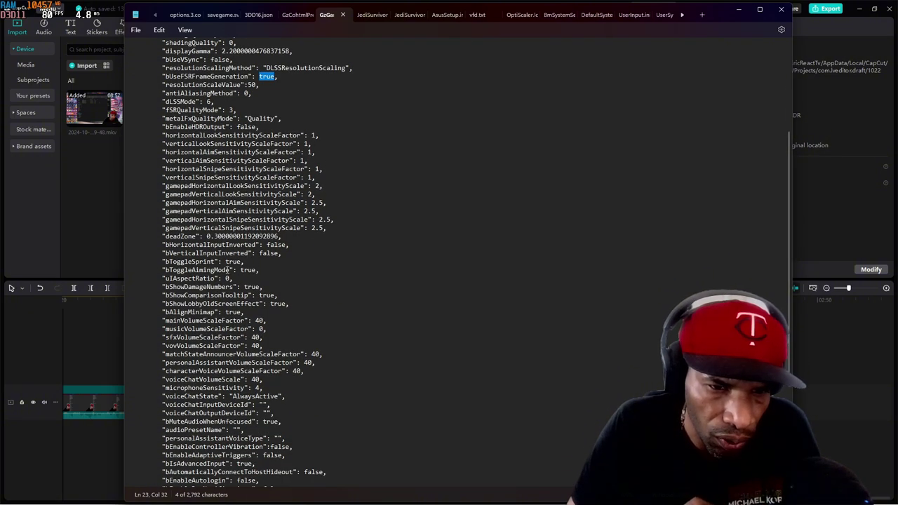
drag(186, 269, 228, 275)
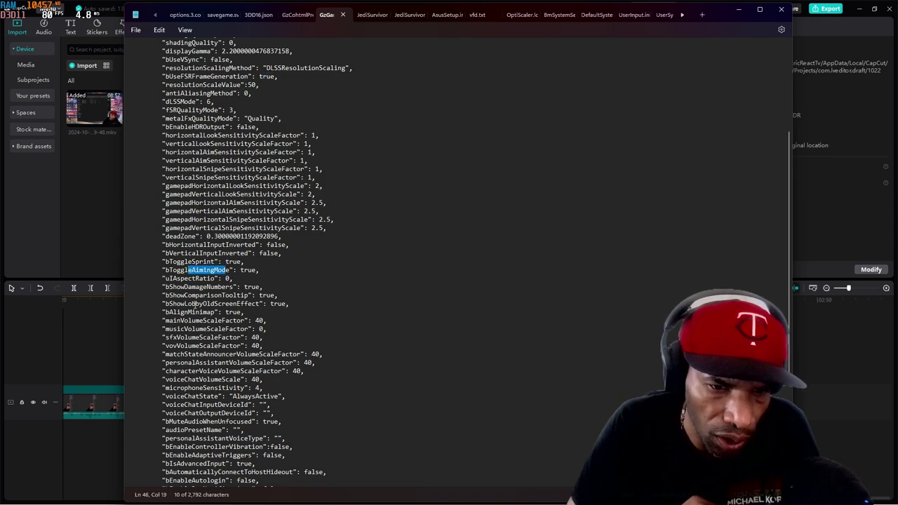
scroll(248, 303, down, 6)
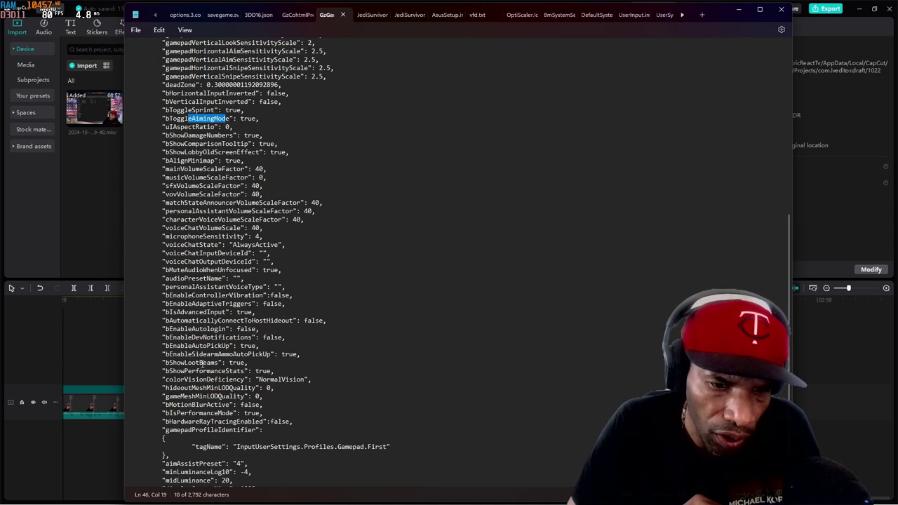
drag(169, 362, 220, 370)
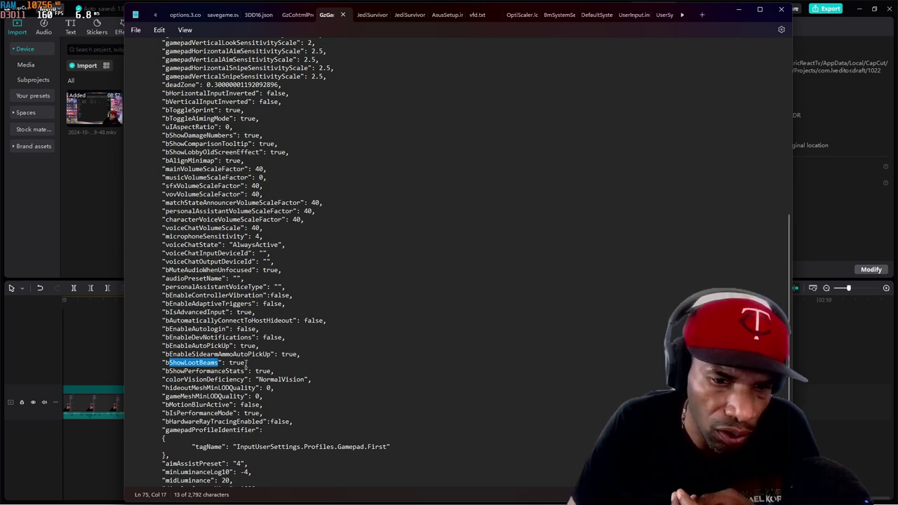
scroll(246, 362, up, 10)
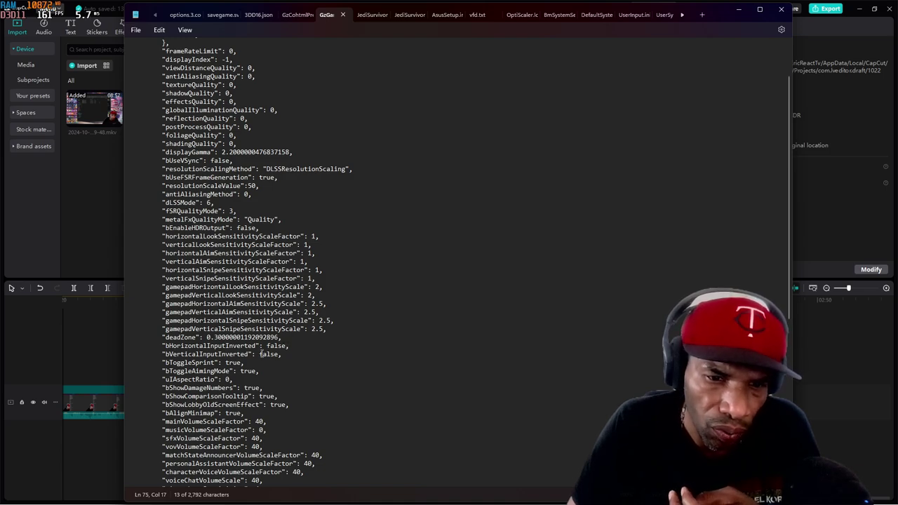
scroll(262, 354, down, 4)
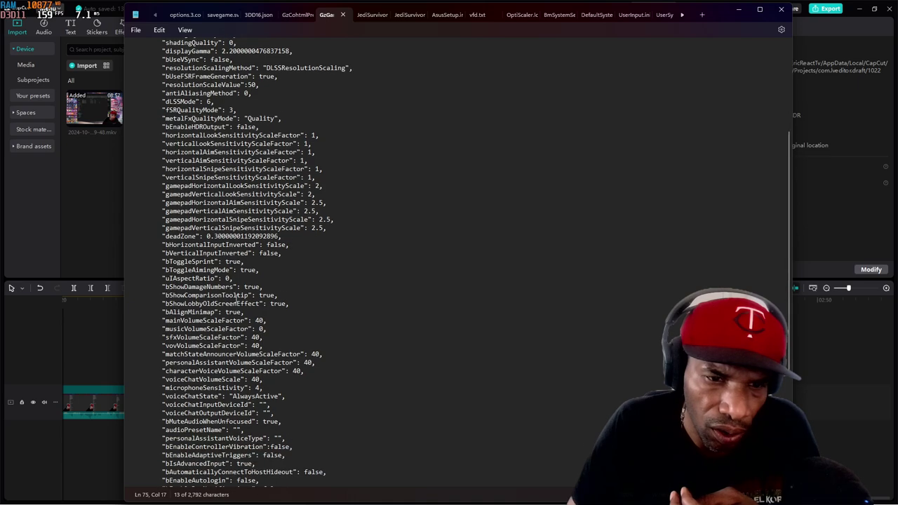
drag(181, 286, 232, 287)
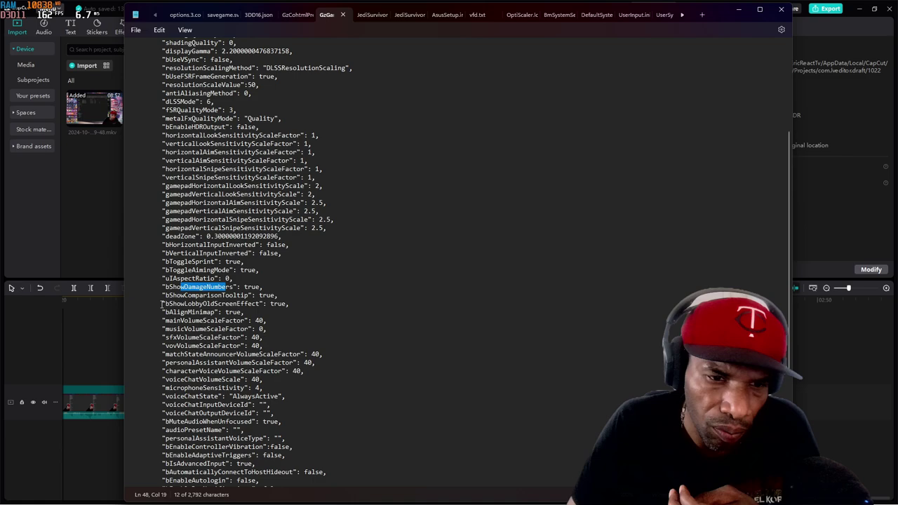
scroll(191, 288, down, 1)
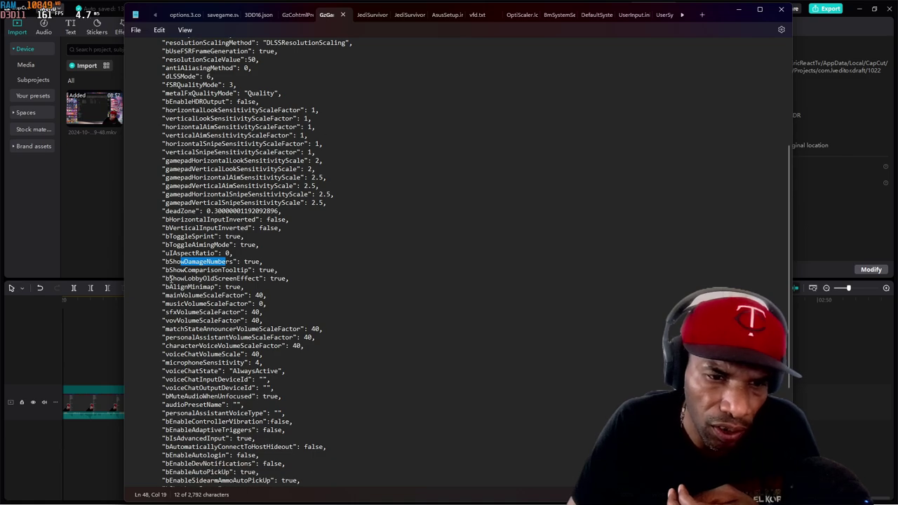
drag(169, 279, 234, 283)
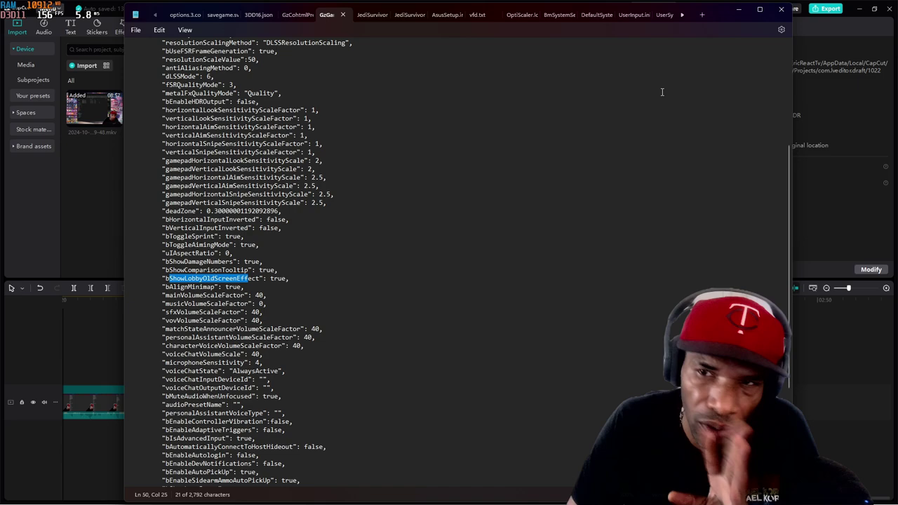
Close Notepad, minimize CapCut, and launch NVIDIA Control Panel from the desktop's extended menu
click(780, 10)
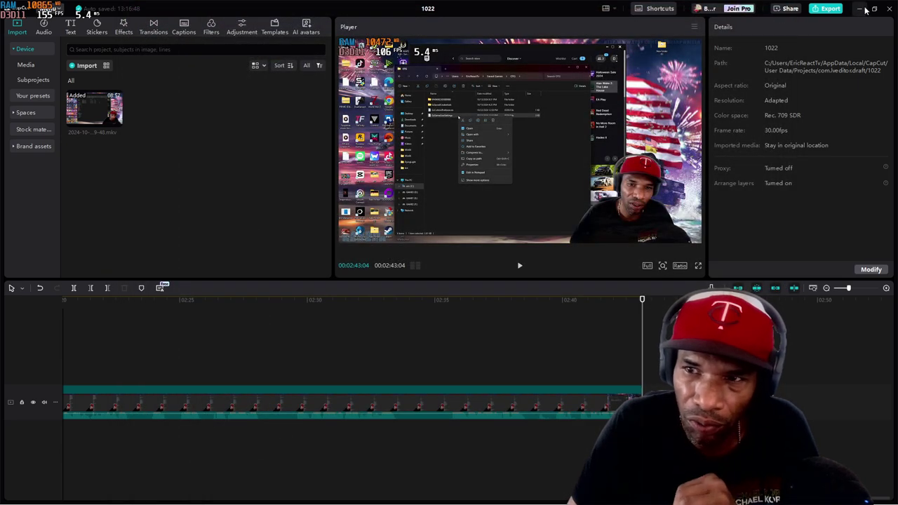
click(862, 8)
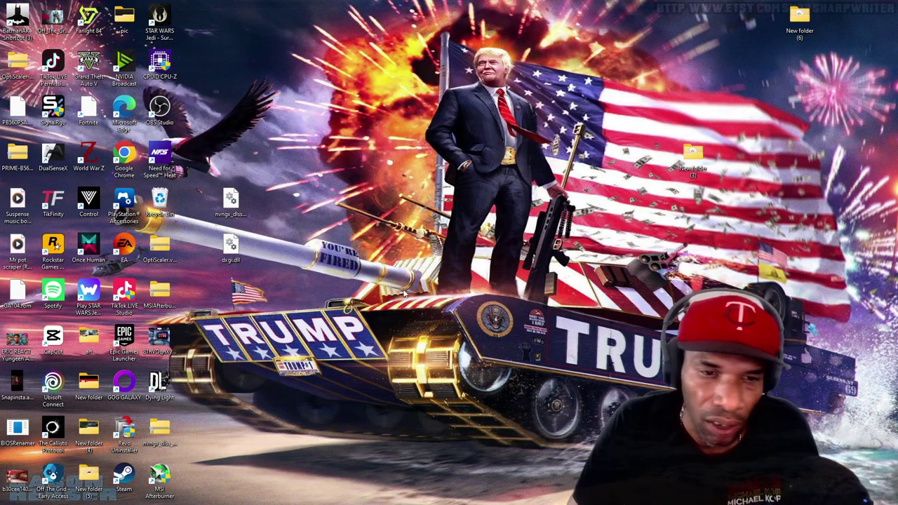
right_click(298, 327)
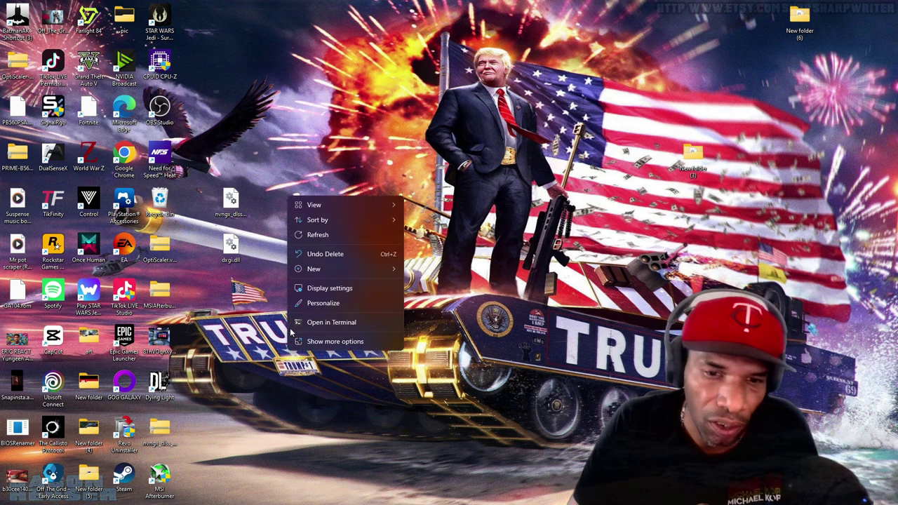
click(335, 341)
click(335, 405)
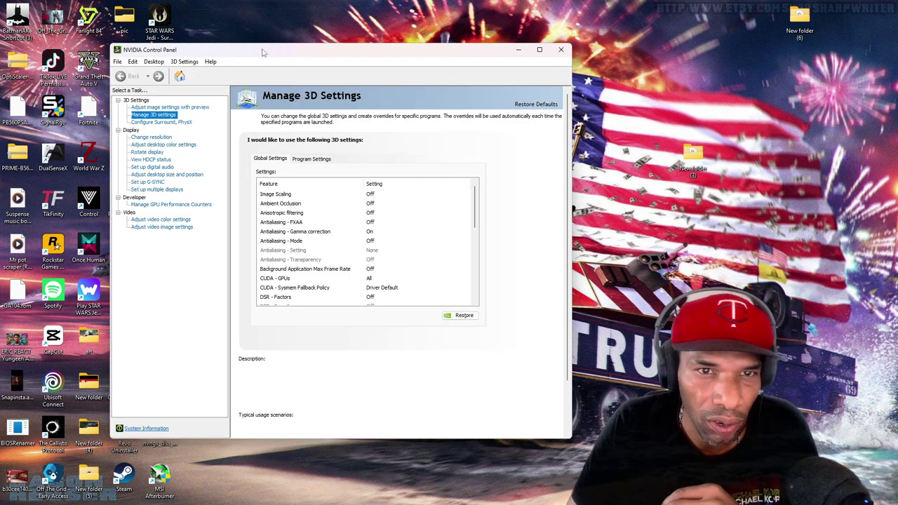
Add the G01 game executable as a program profile under Program Settings
drag(263, 53, 323, 47)
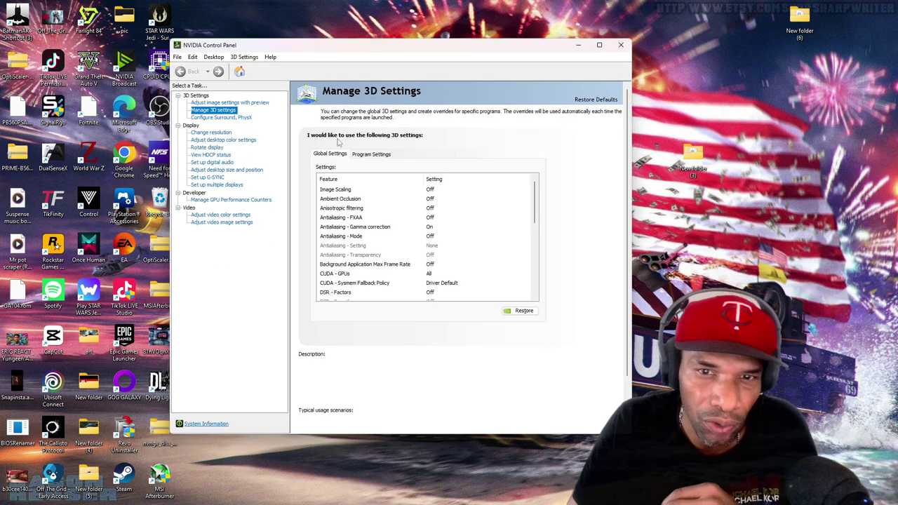
click(371, 154)
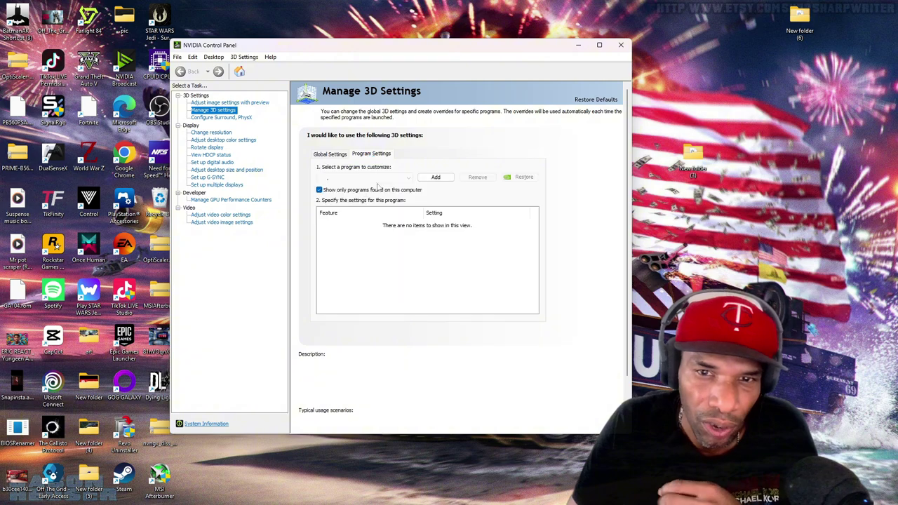
click(431, 178)
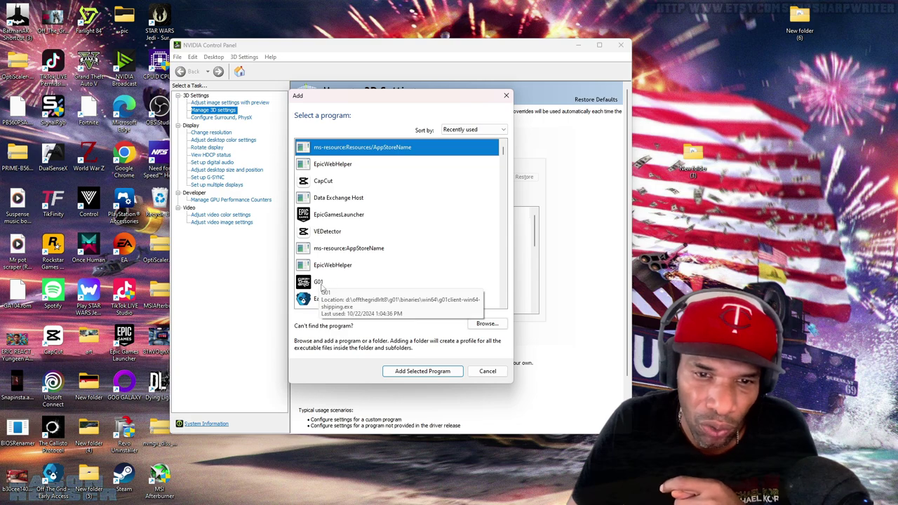
click(321, 282)
click(422, 371)
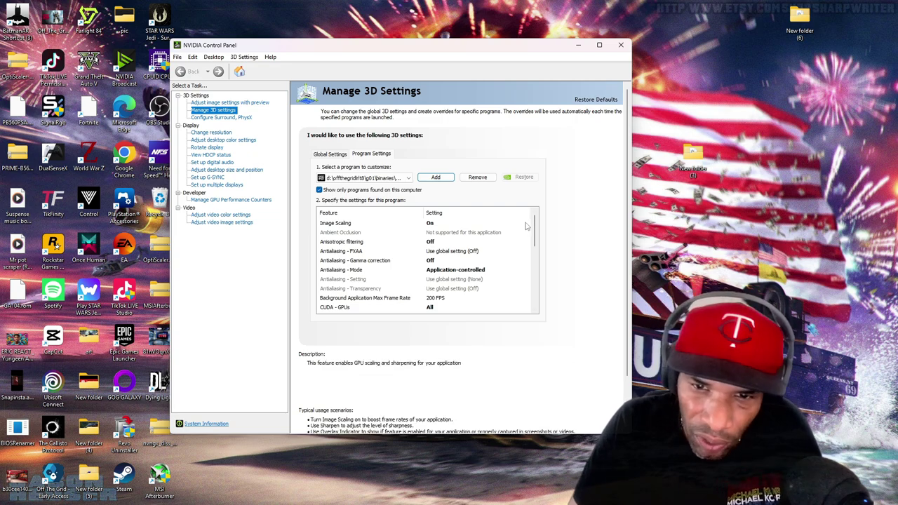
Turn Background Application Max Frame Rate Off for the G01 profile
scroll(471, 257, down, 2)
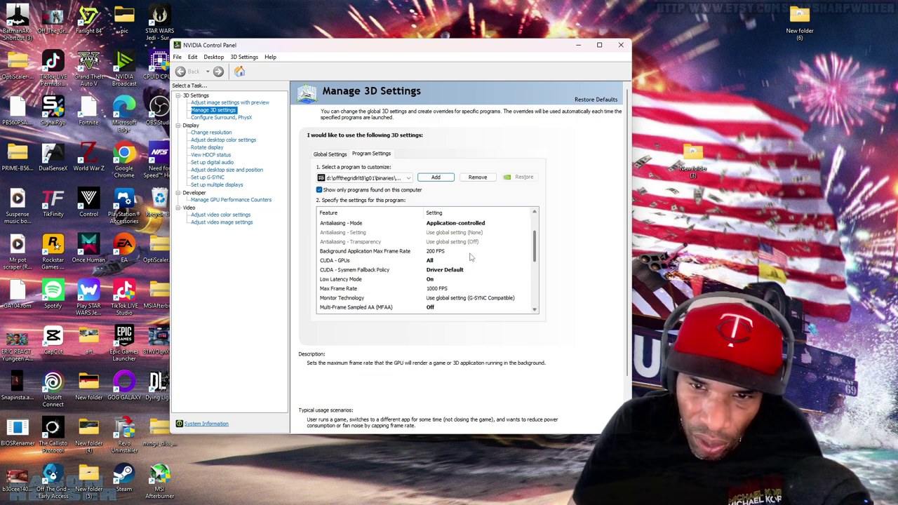
click(436, 254)
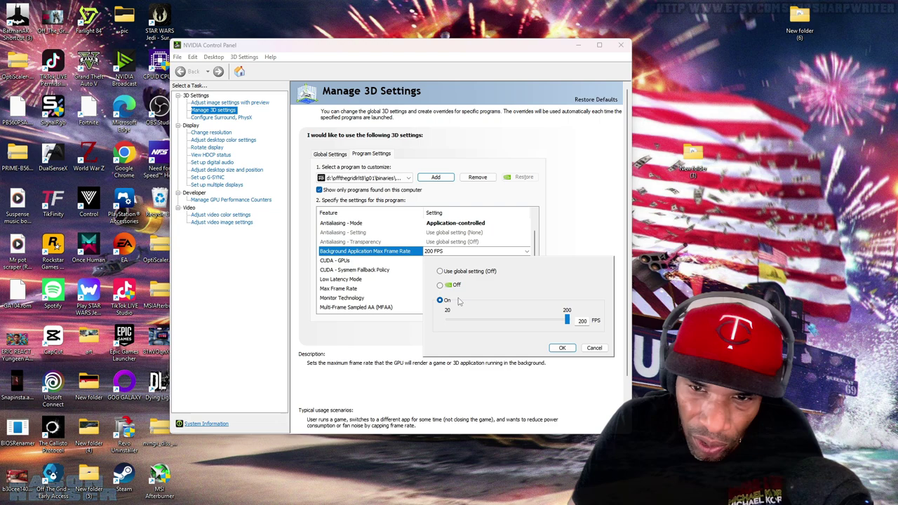
click(439, 284)
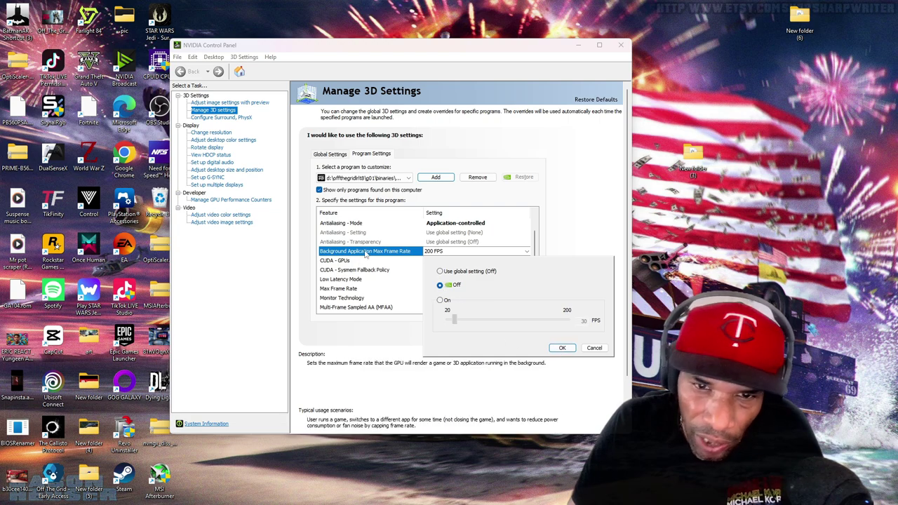
click(562, 348)
Set Max Frame Rate to 1000 FPS for the G01 profile
click(346, 289)
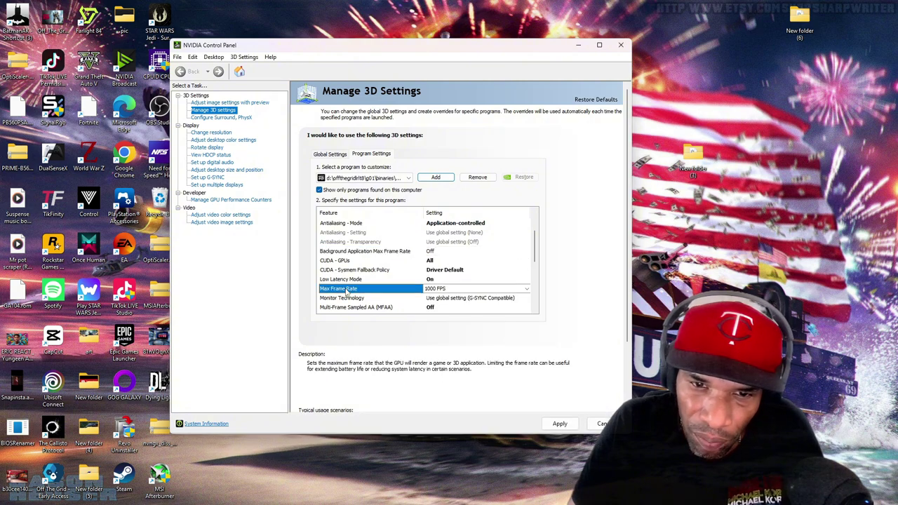
click(477, 289)
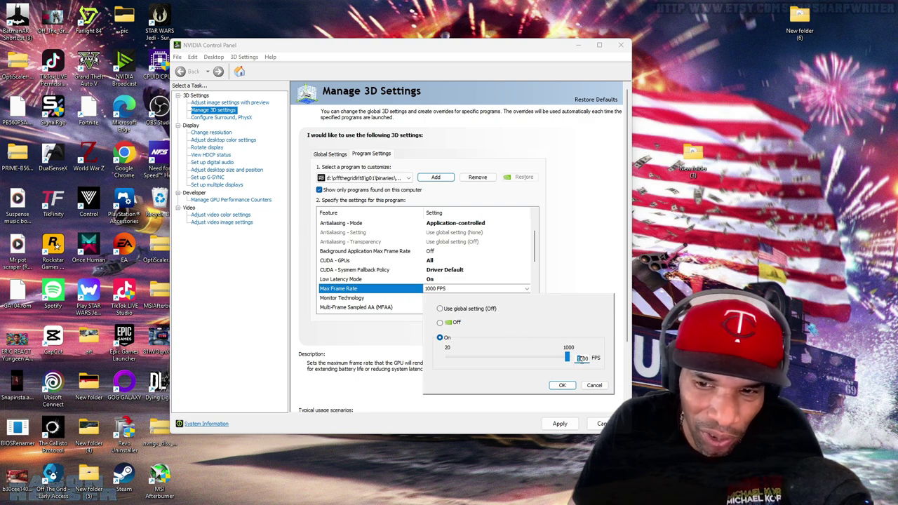
click(561, 385)
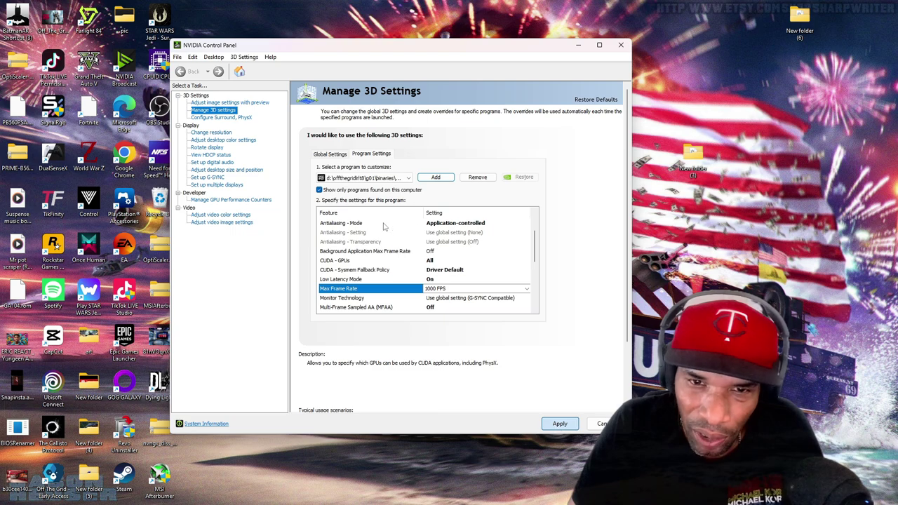
scroll(435, 263, down, 1)
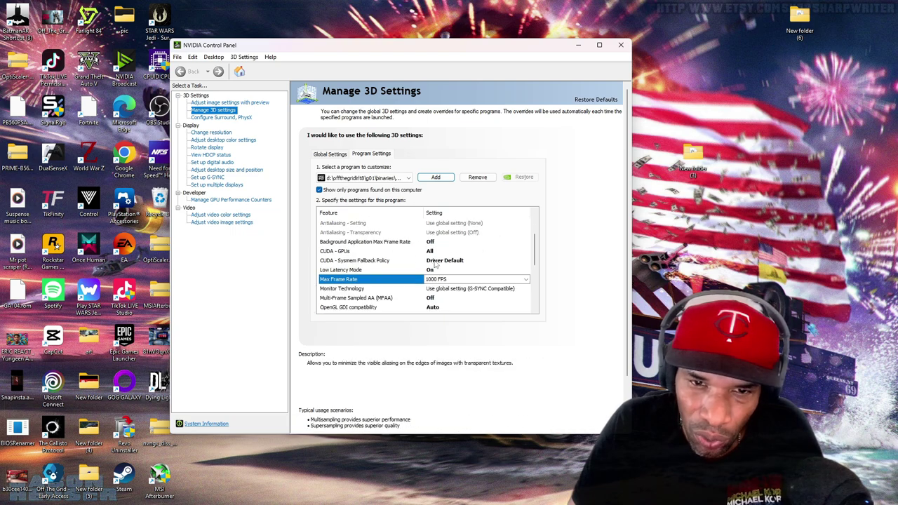
scroll(435, 263, down, 3)
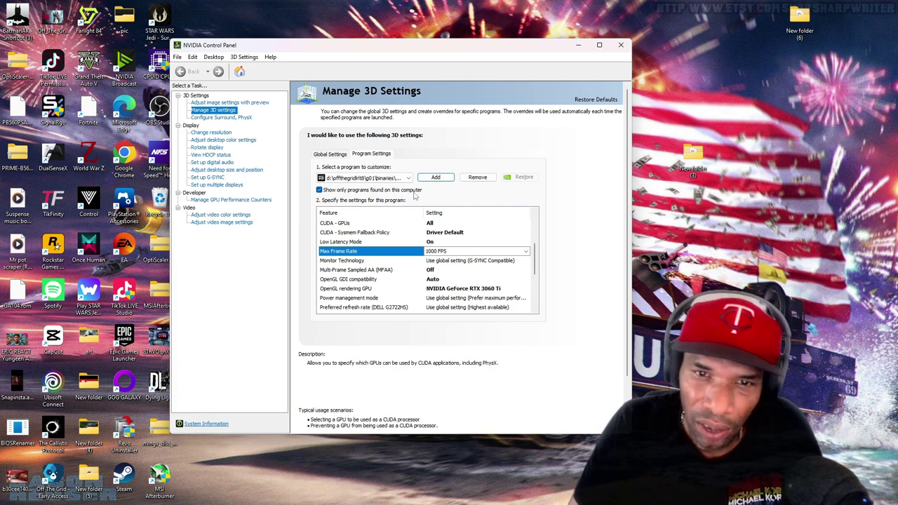
Close NVIDIA Control Panel, make GzGameUserSettings read-only in Properties, and close the OTG folder
click(620, 45)
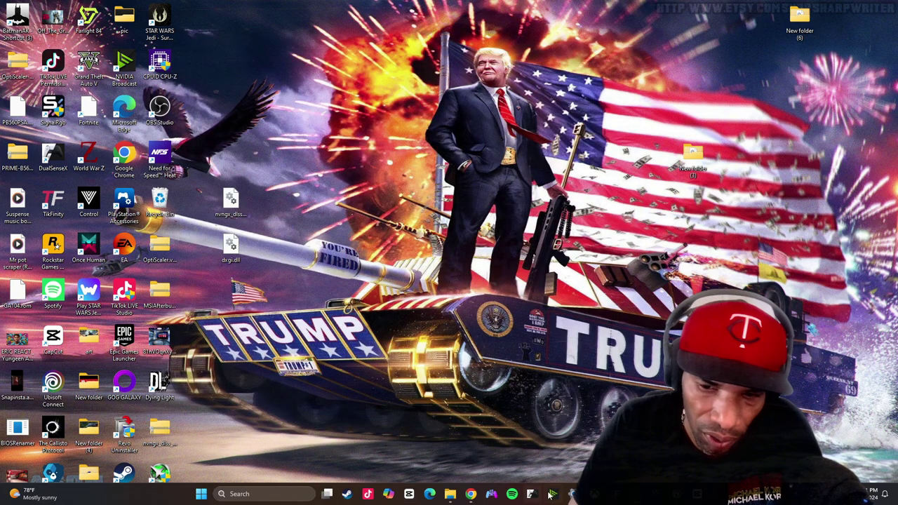
click(450, 493)
right_click(309, 184)
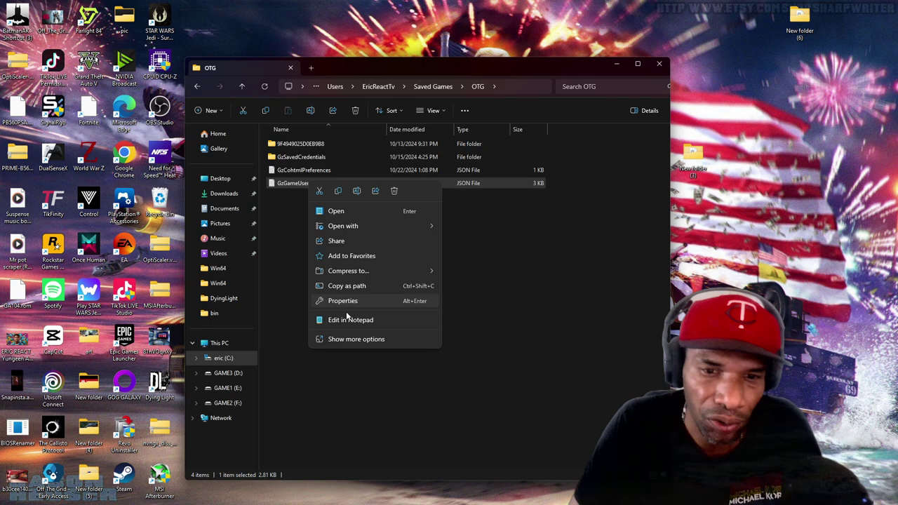
click(344, 302)
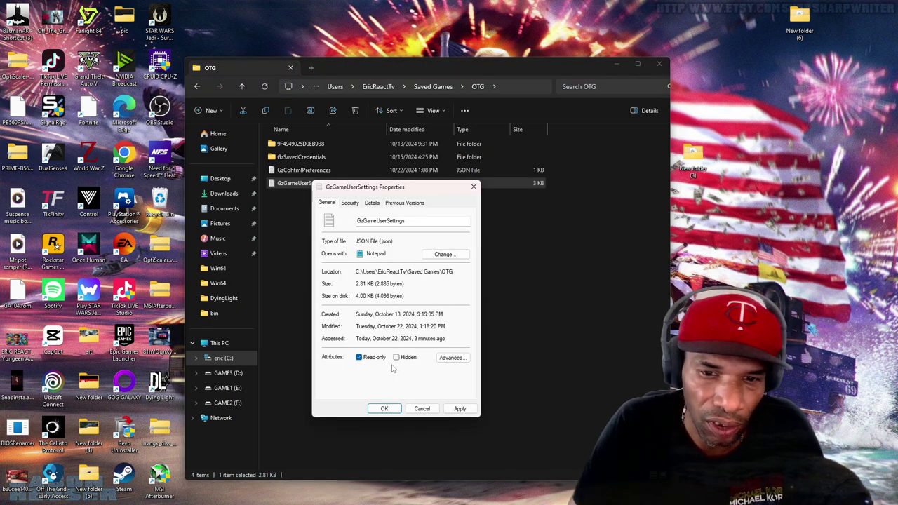
click(459, 408)
click(384, 408)
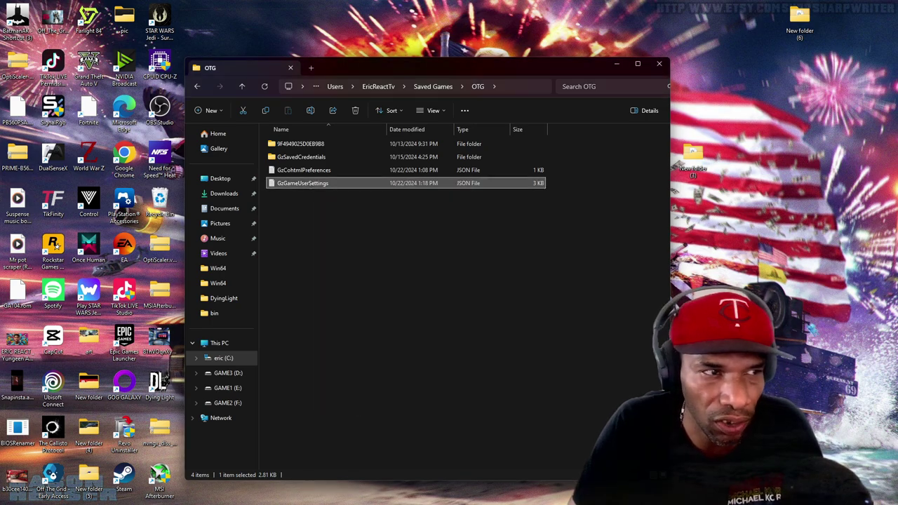
click(658, 64)
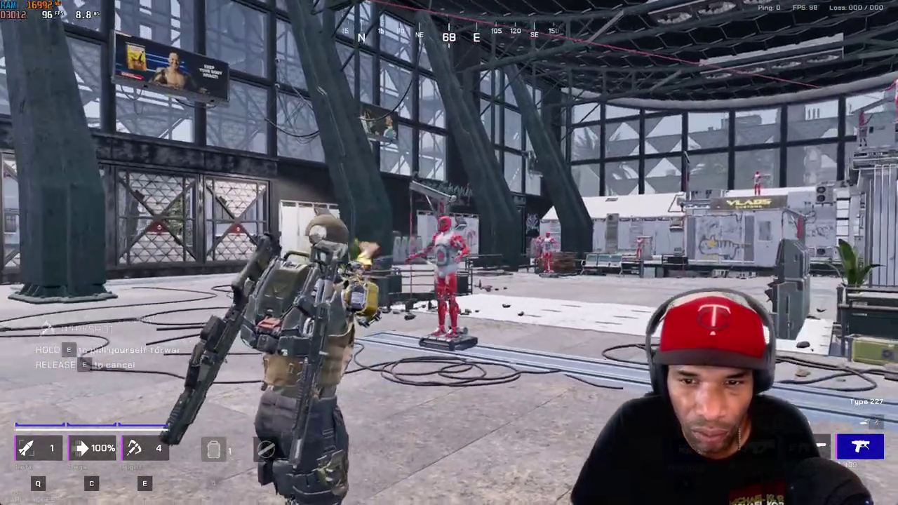
Fire at the red training dummies to see damage numbers such as 48 and 76
click(449, 252)
click(449, 252)
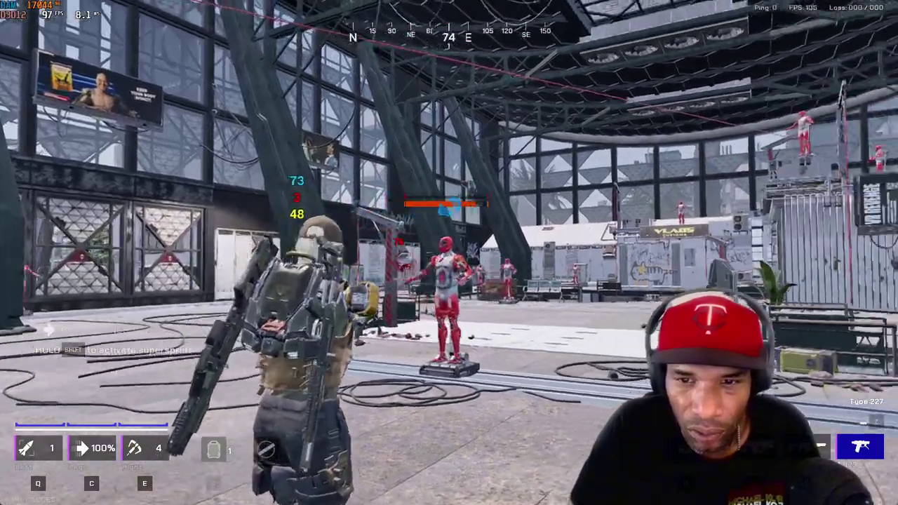
click(449, 252)
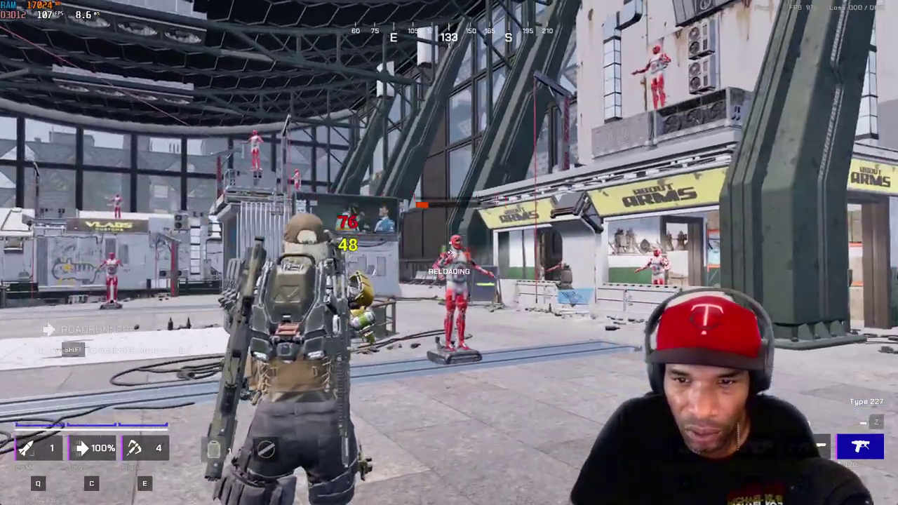